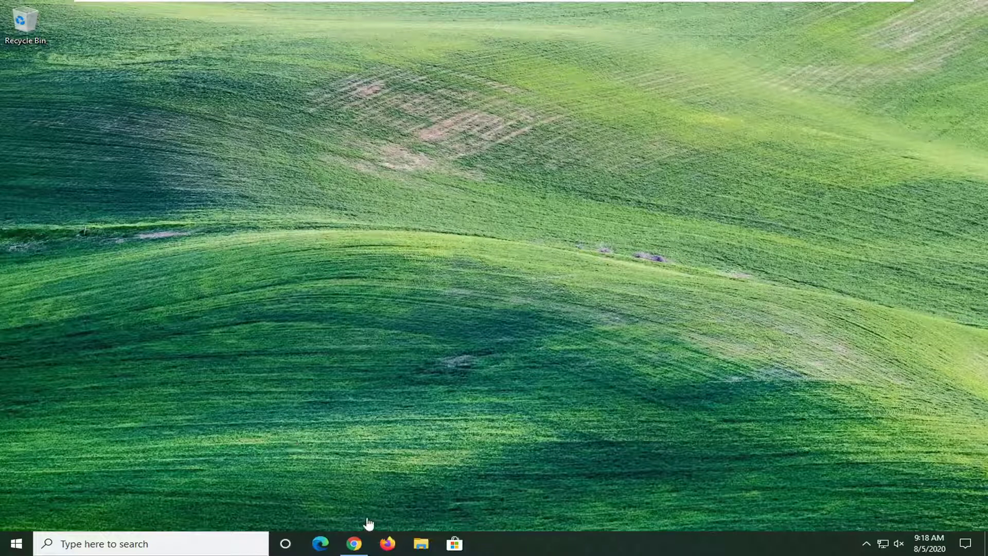
# - Bring up the jump list for Chrome's taskbar icon
pyautogui.moveTo(335, 515); pyautogui.dragTo(332, 500)
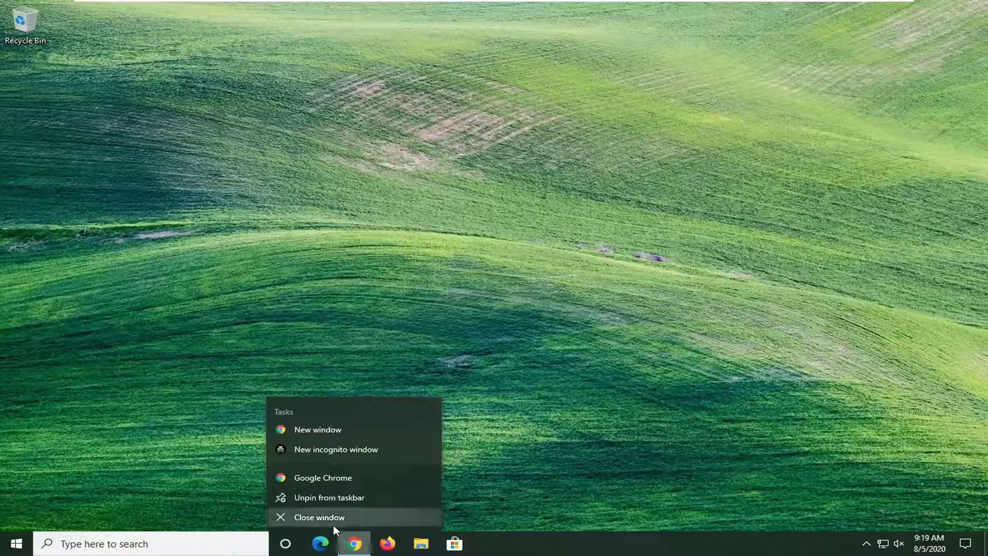
# - Close the old Chrome window, maximize the browser, and Google 'directx download' from google.com
pyautogui.click(340, 517)
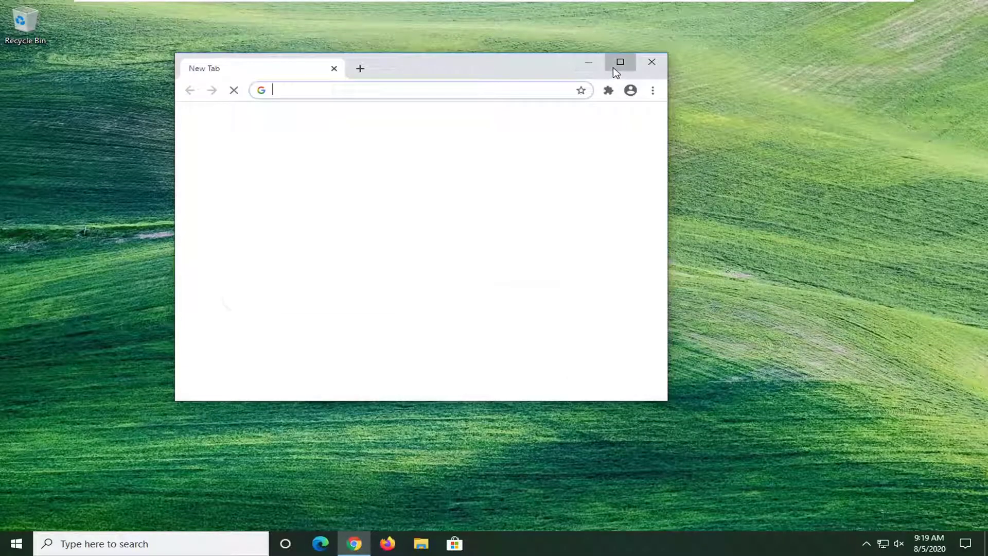
pyautogui.click(620, 63)
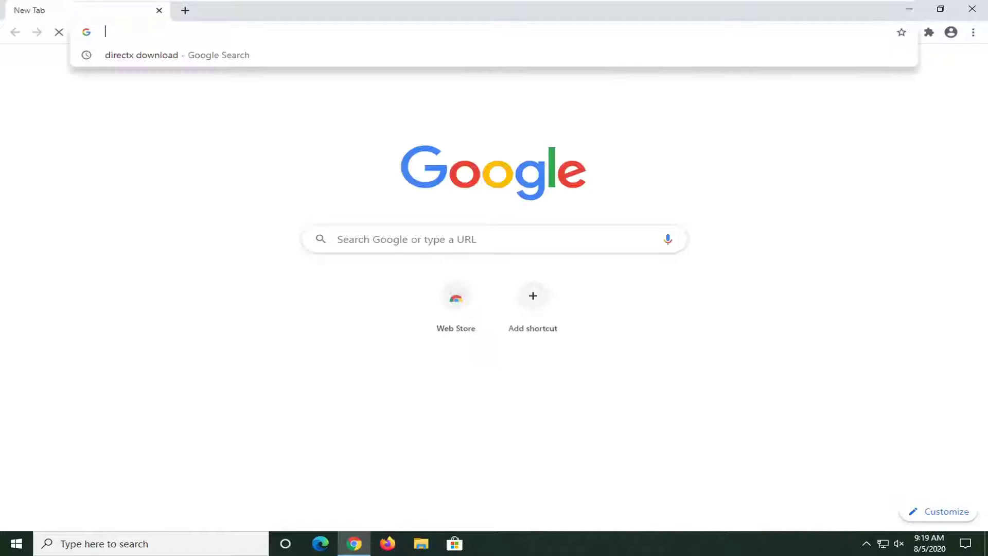
pyautogui.write('google.com')
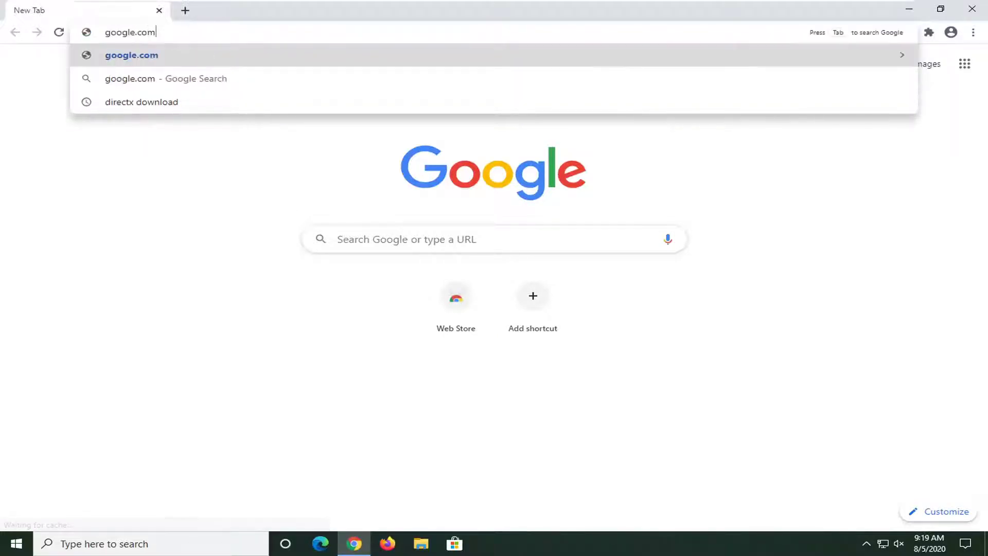
pyautogui.press('Return')
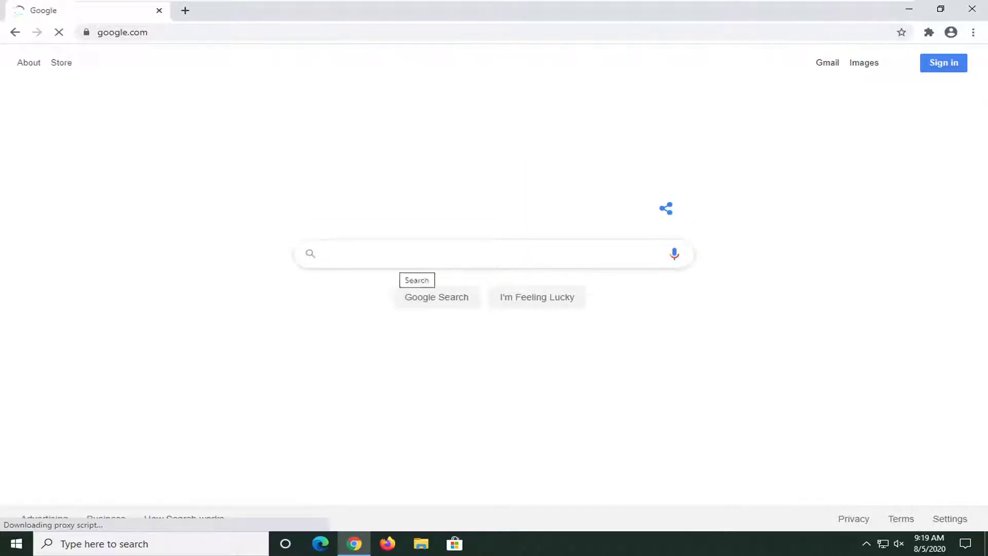
pyautogui.write('dire')
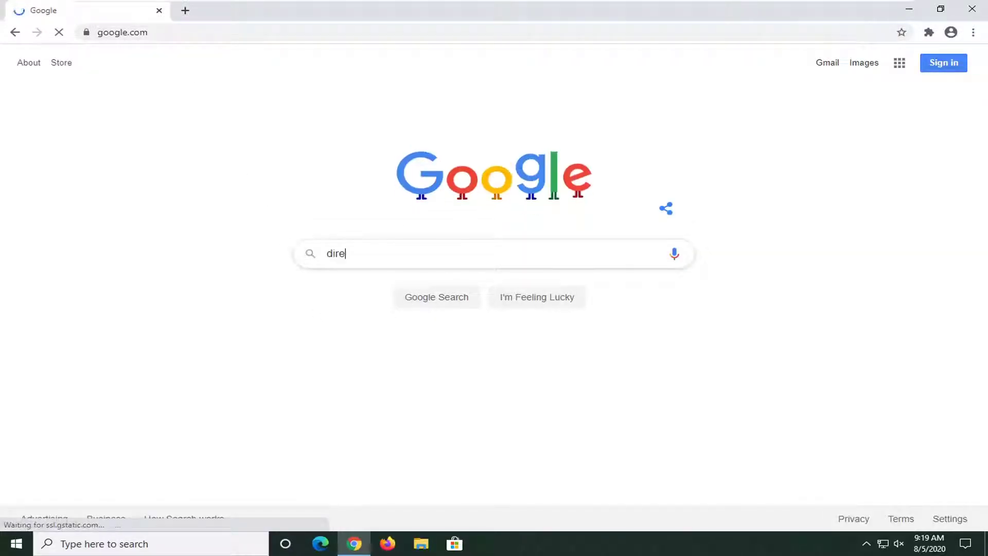
pyautogui.write('ctx downl')
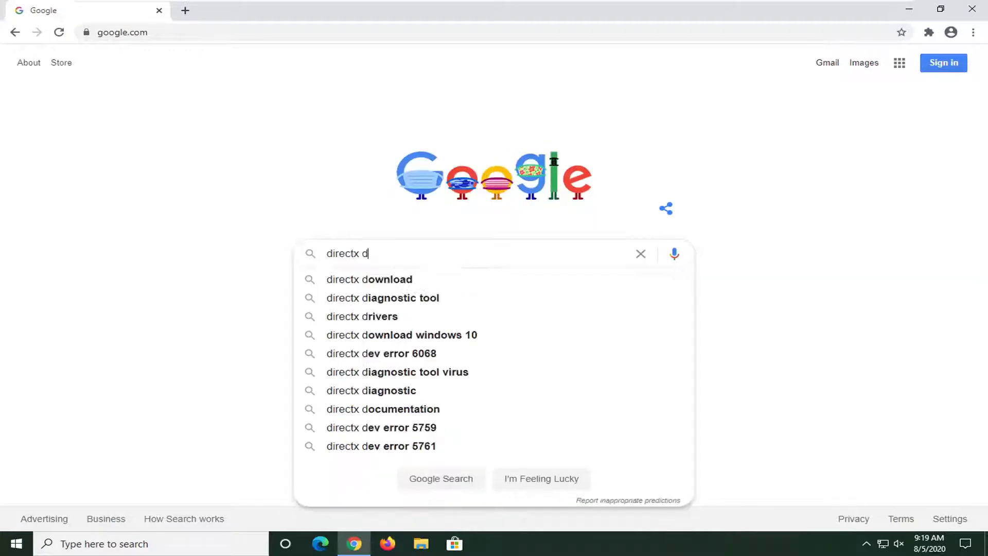
pyautogui.write('oad')
pyautogui.press('Return')
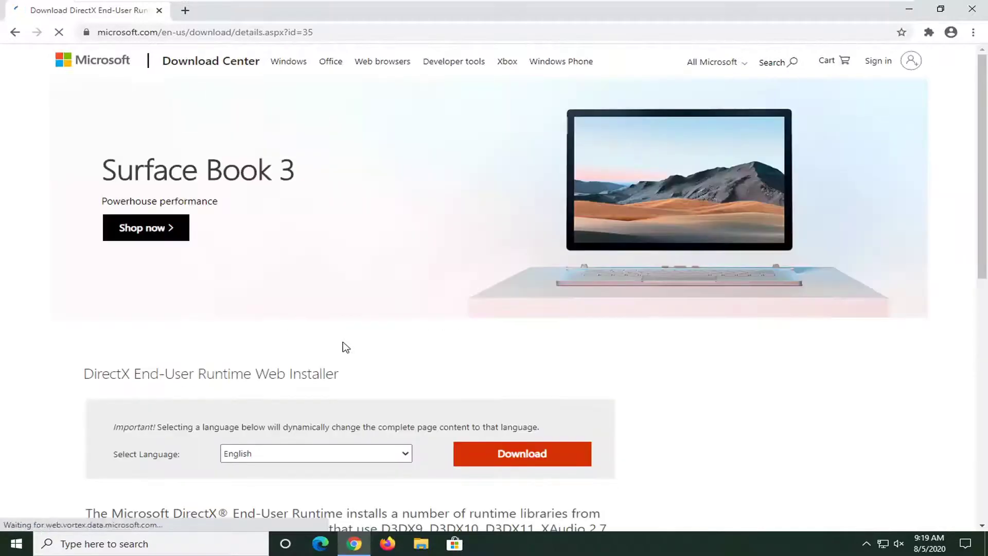
# - Download dxwebsetup.exe from Microsoft's DirectX End-User Runtime page and launch it
pyautogui.scroll(-1, 513, 412)
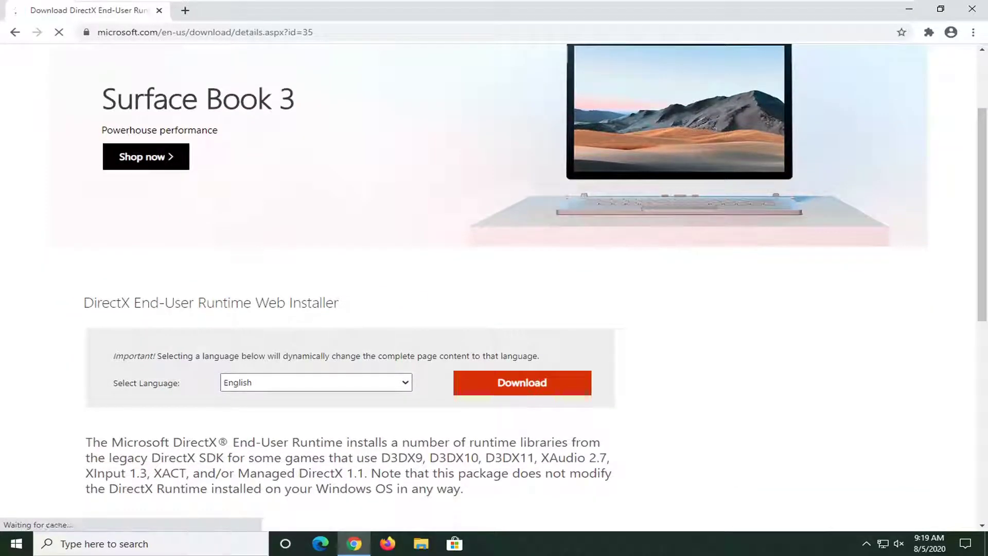
pyautogui.click(525, 382)
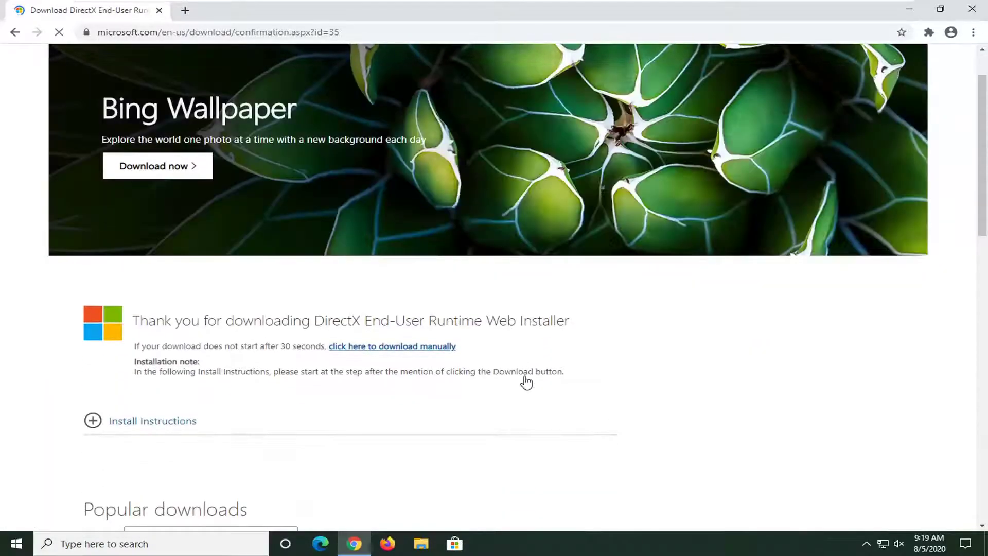
pyautogui.scroll(-1, 525, 382)
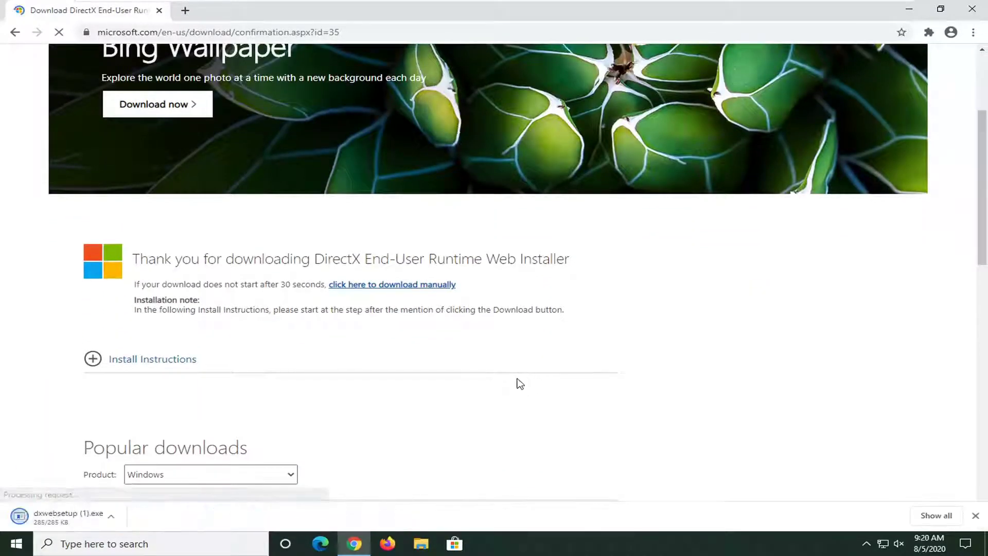
pyautogui.click(50, 518)
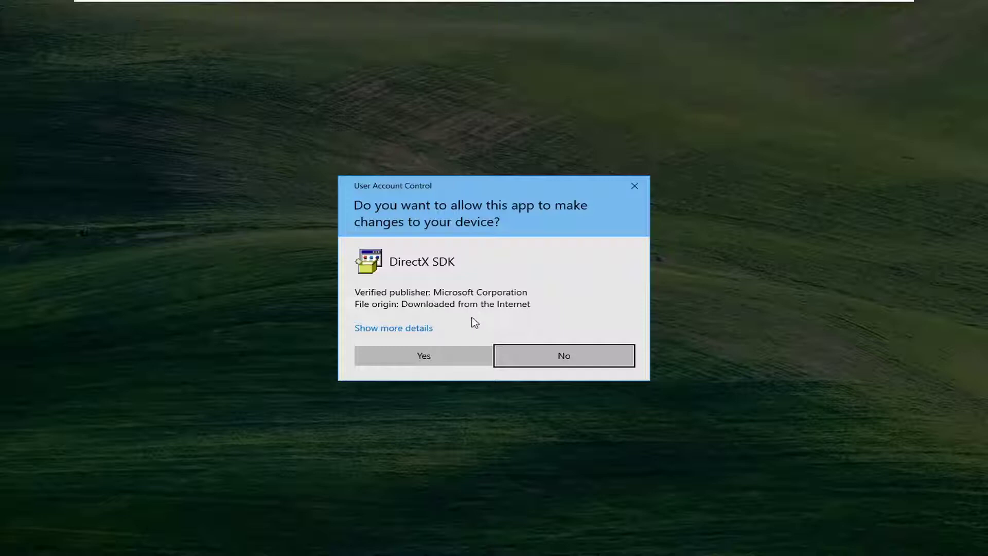
# - Approve the DirectX setup UAC prompt and close Chrome
pyautogui.click(412, 355)
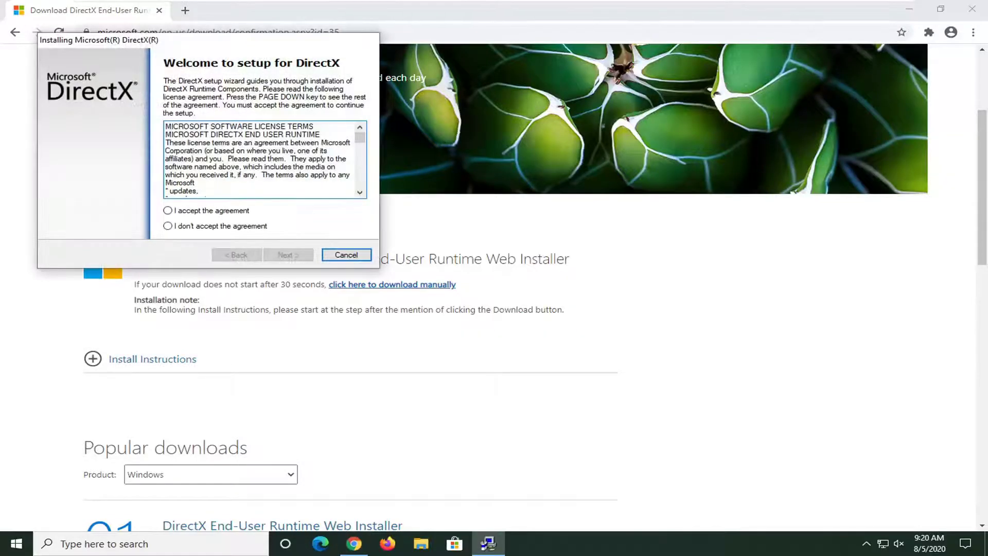
pyautogui.click(971, 9)
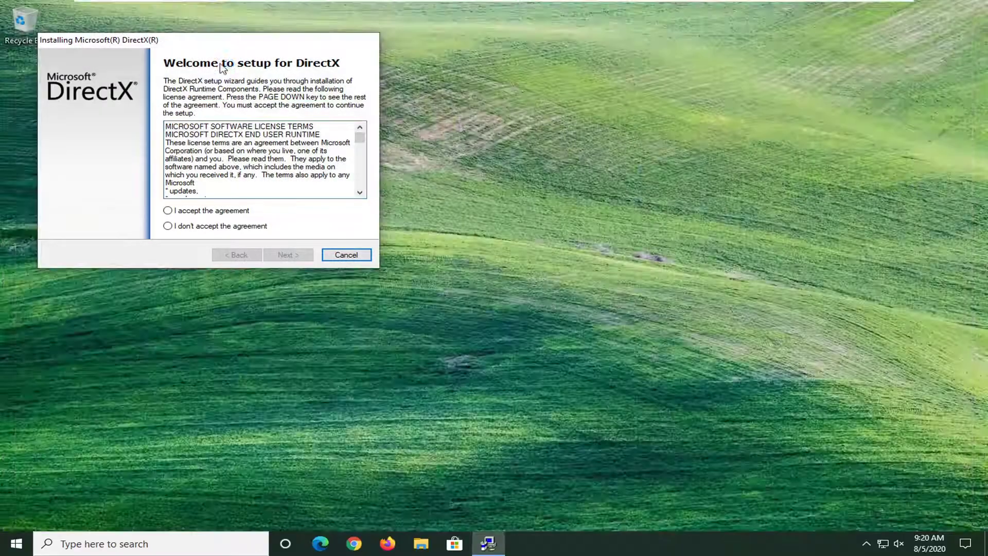
# - Accept the DirectX licence, skip the Bing Bar, and finish setup, finding DirectX already installed
pyautogui.moveTo(200, 44); pyautogui.dragTo(428, 126)
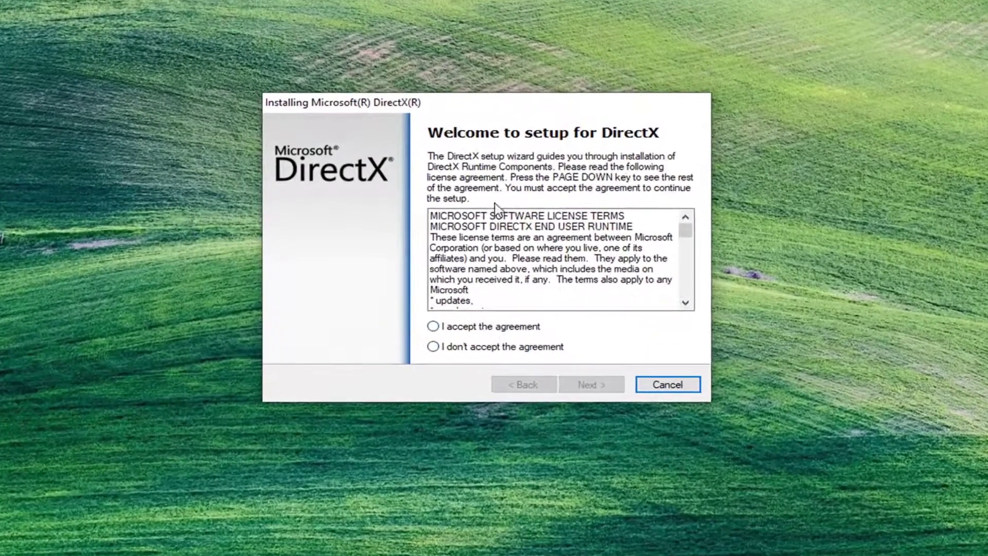
pyautogui.click(434, 327)
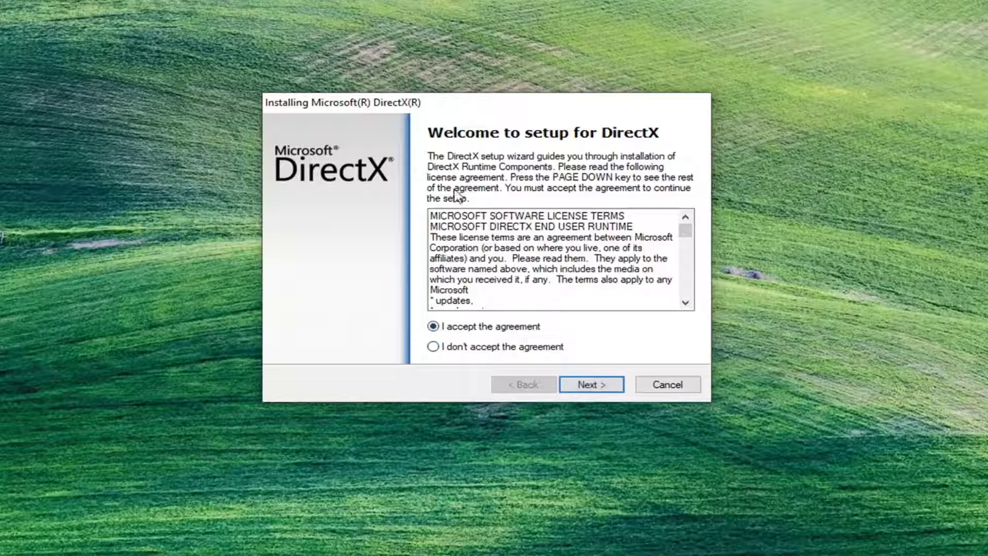
pyautogui.click(579, 389)
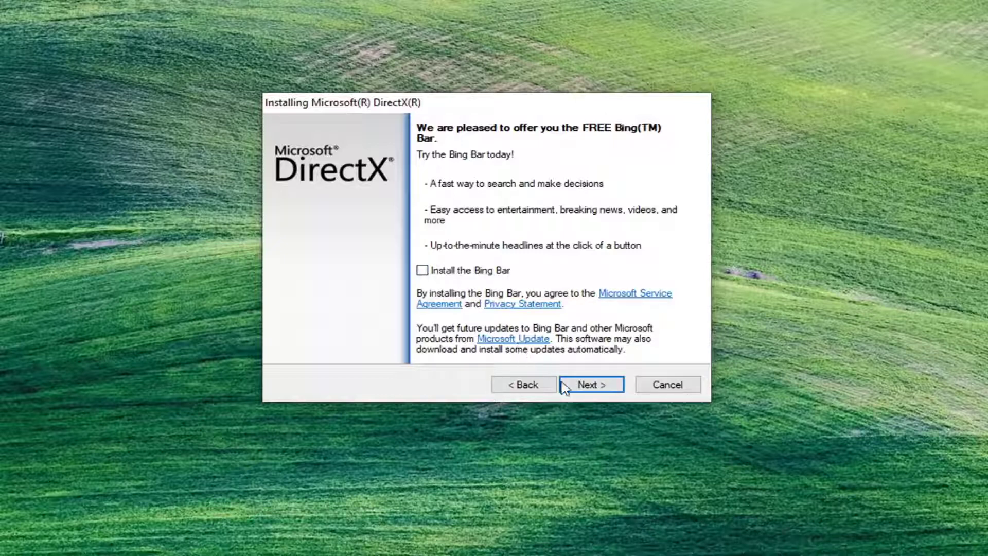
pyautogui.click(599, 393)
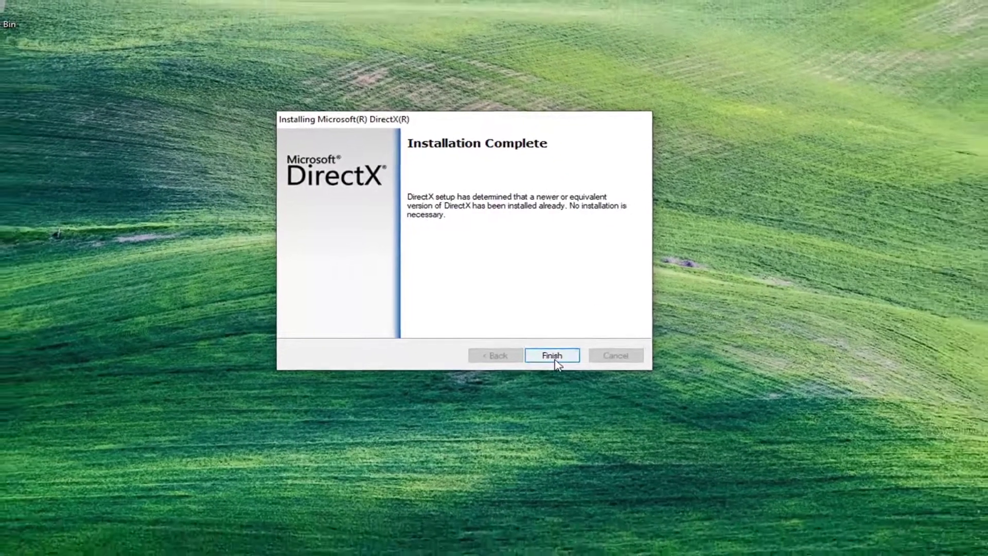
pyautogui.click(585, 379)
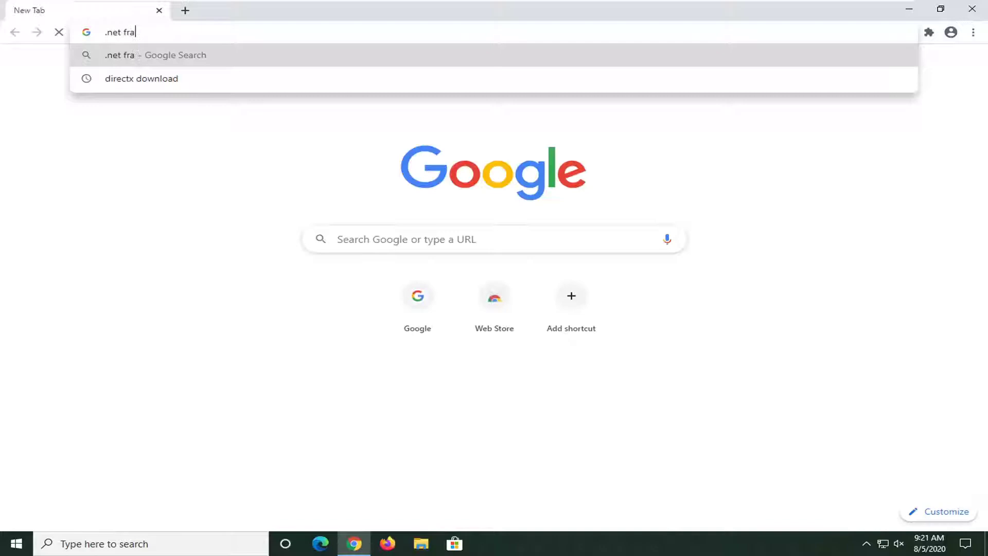
# - Search Google for '.net framework' from Chrome's address bar
pyautogui.write('mework')
pyautogui.press('Return')
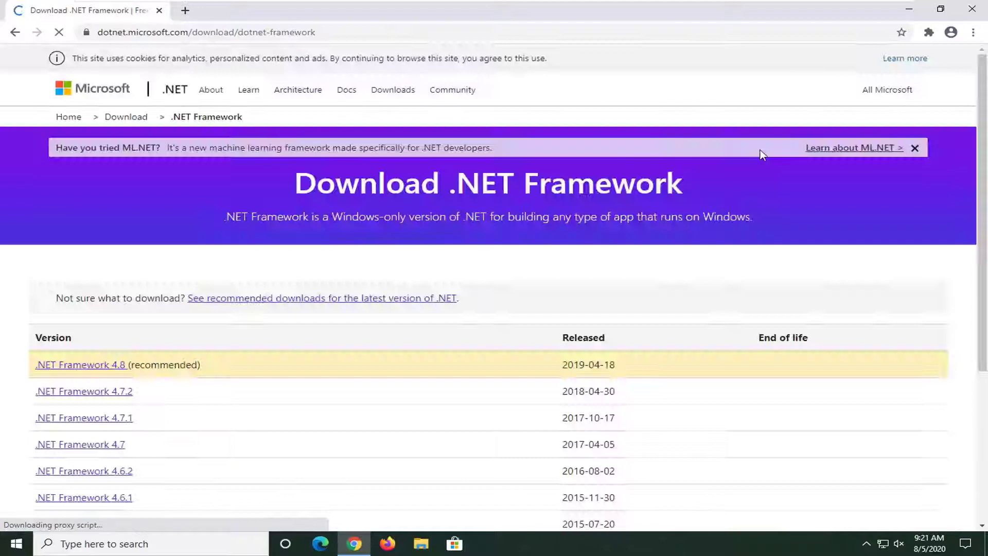
# - Download the .NET Framework 4.8 Runtime, keep the flagged ndp48-web.exe, and run it
pyautogui.scroll(-1, 345, 308)
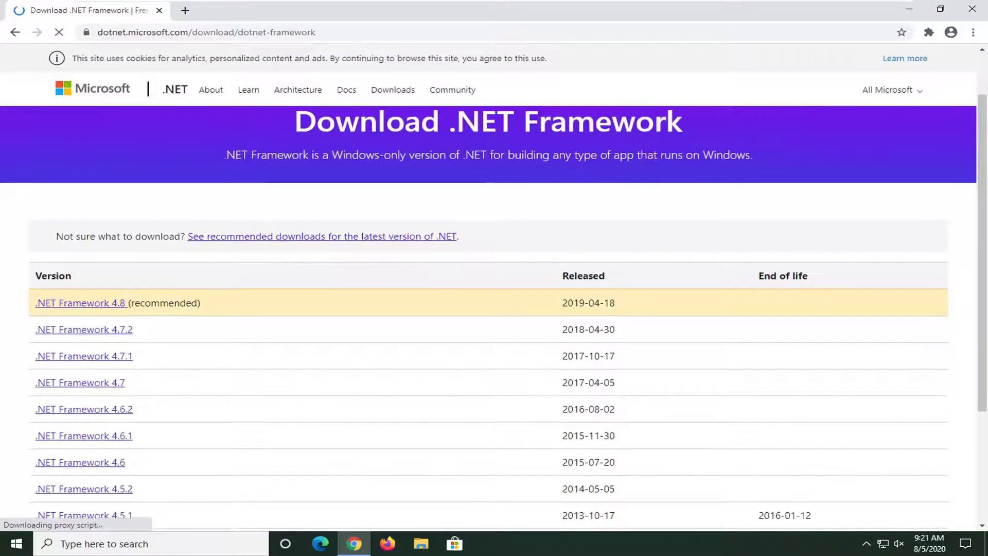
pyautogui.click(86, 304)
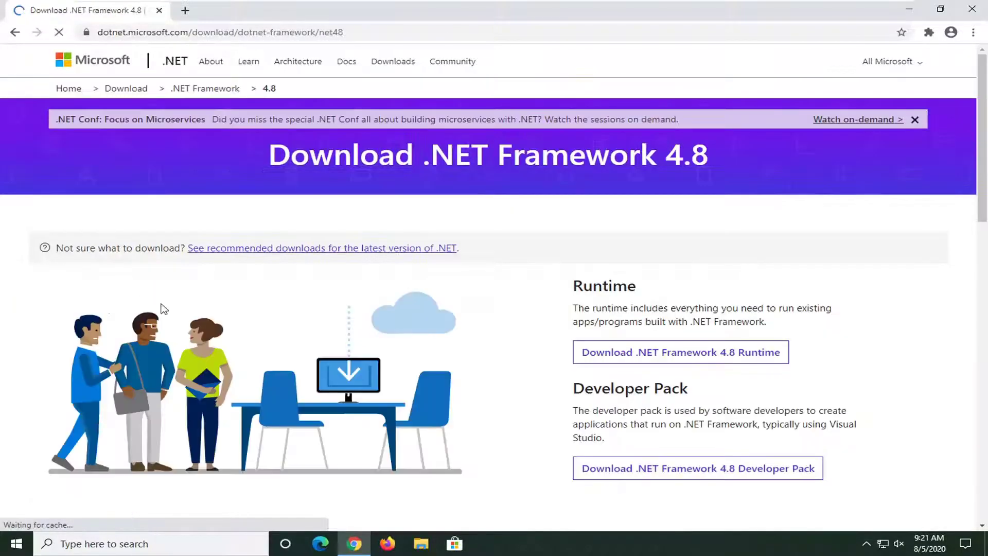
pyautogui.scroll(-1, 646, 274)
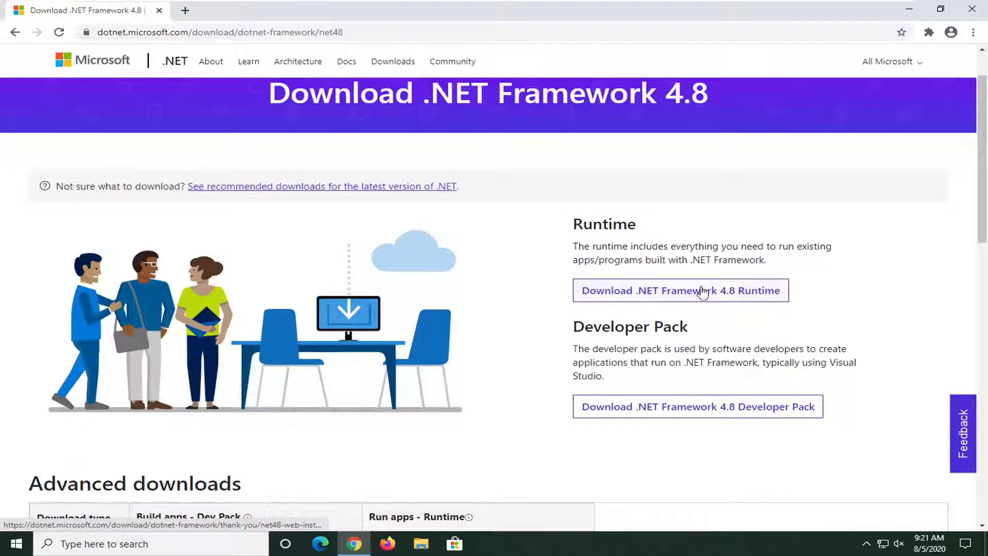
pyautogui.click(669, 289)
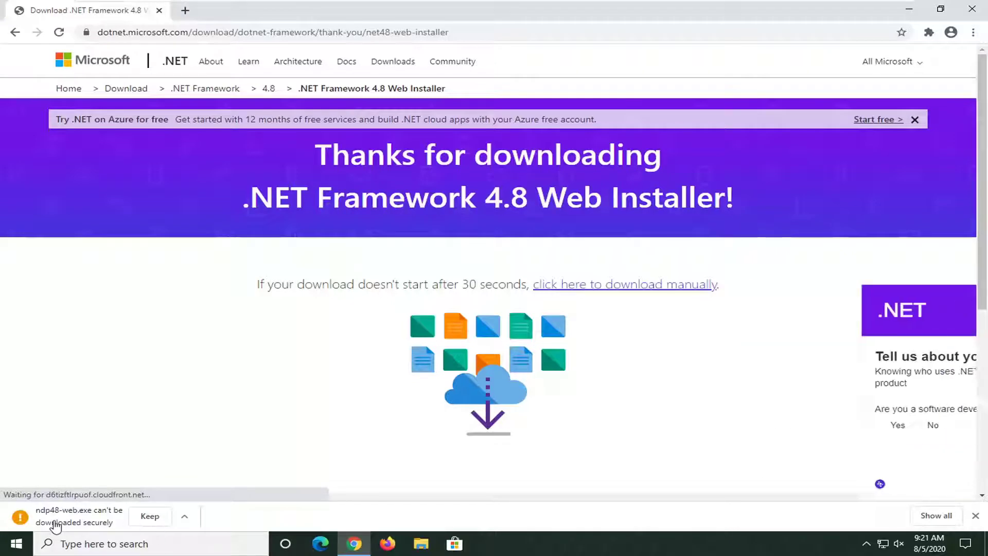
pyautogui.click(147, 516)
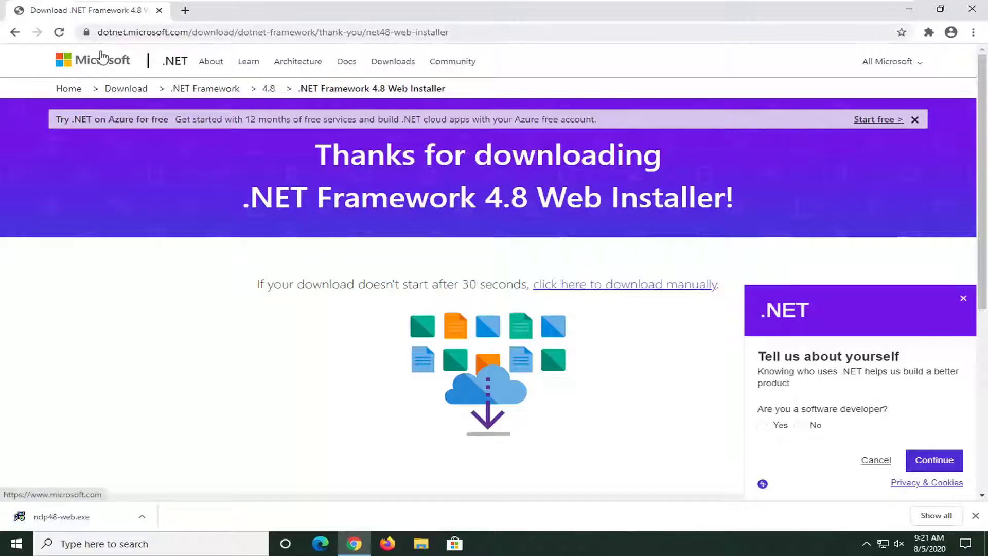
pyautogui.click(56, 517)
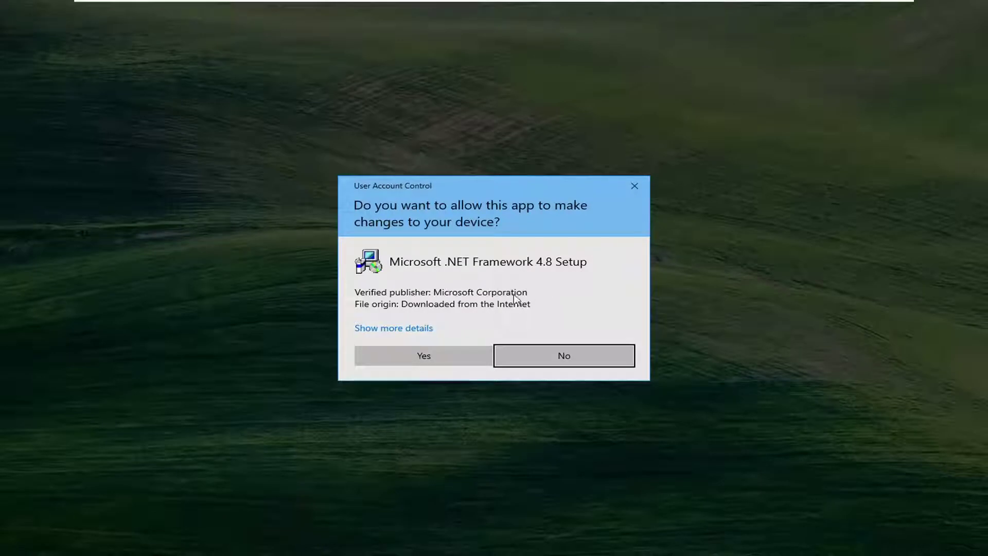
# - Grant UAC permission to .NET Framework 4.8 Setup and close Chrome
pyautogui.click(432, 355)
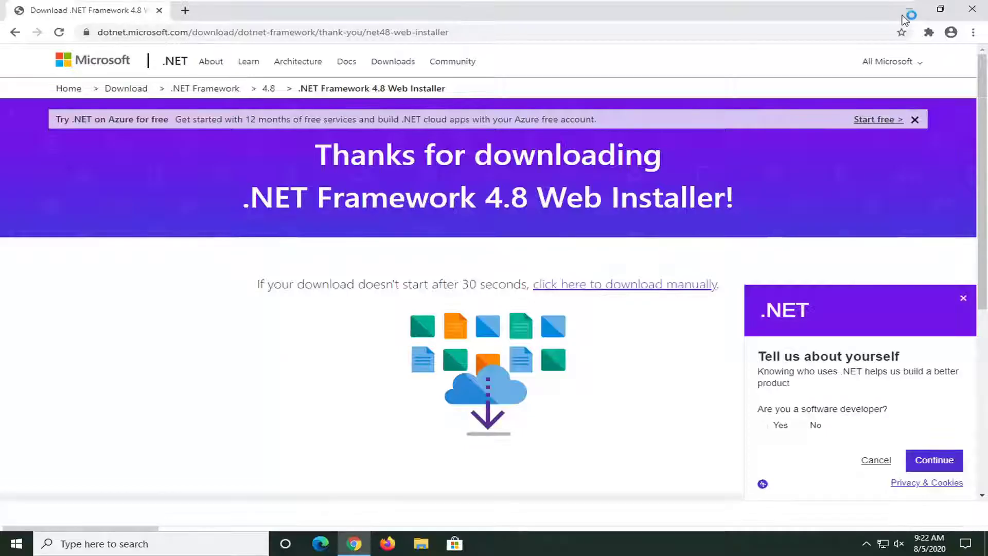
pyautogui.click(958, 9)
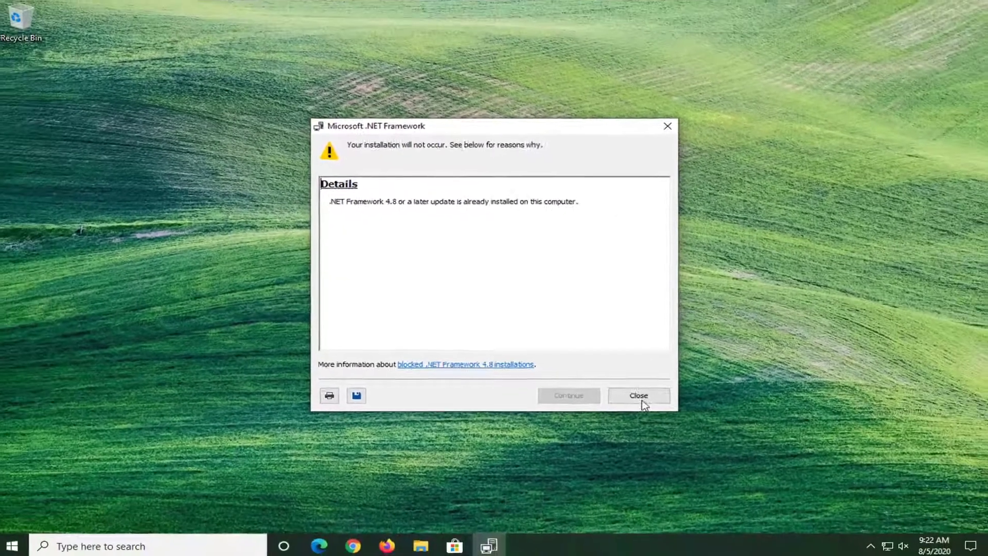
# - Close the notice that .NET Framework 4.8 or later is already installed
pyautogui.click(653, 402)
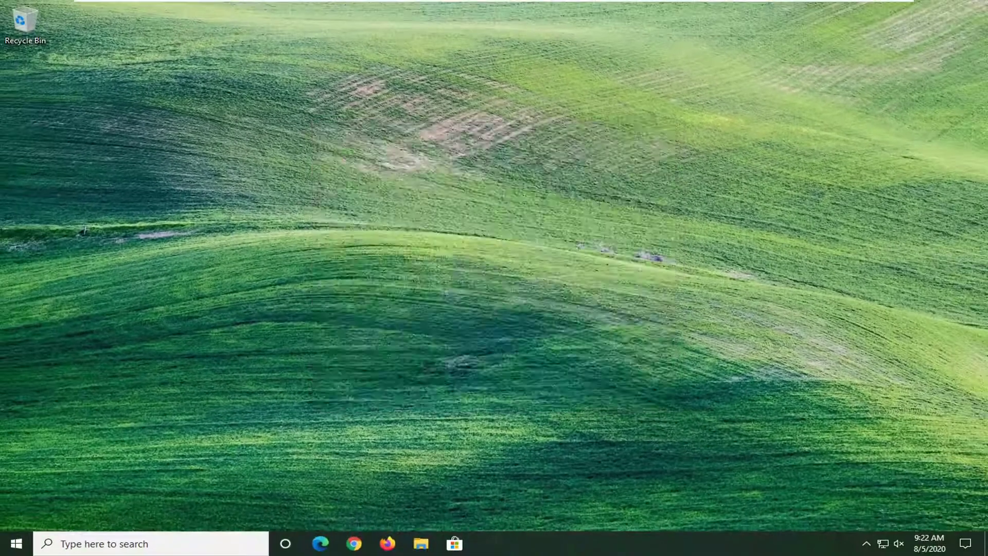